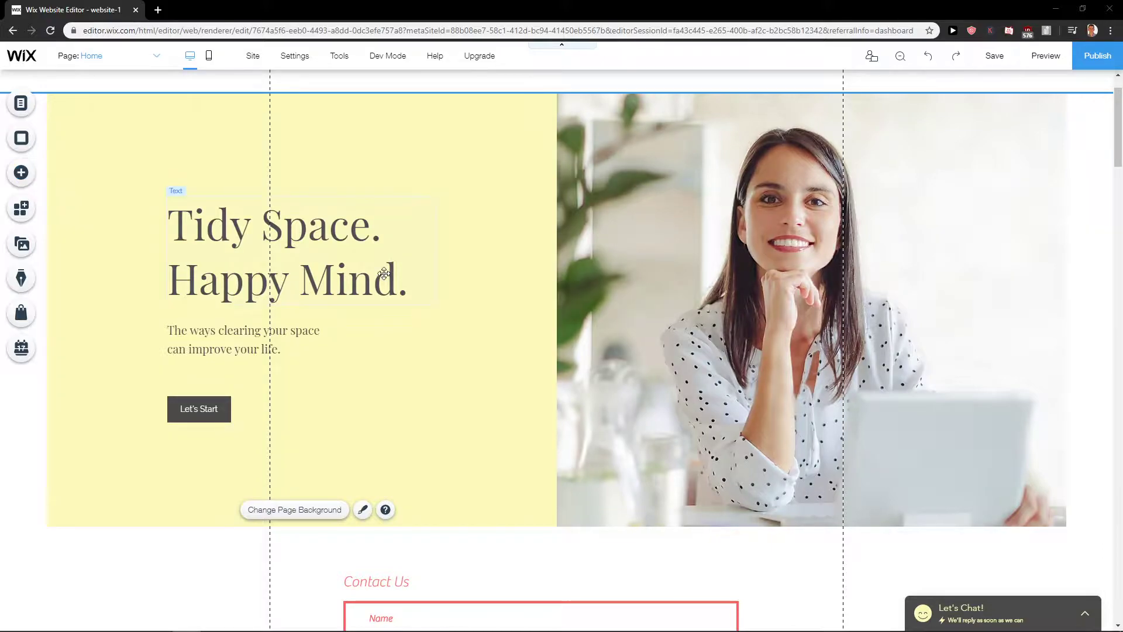
scroll(171, 184, "down", 3)
scroll(381, 307, "up", 5)
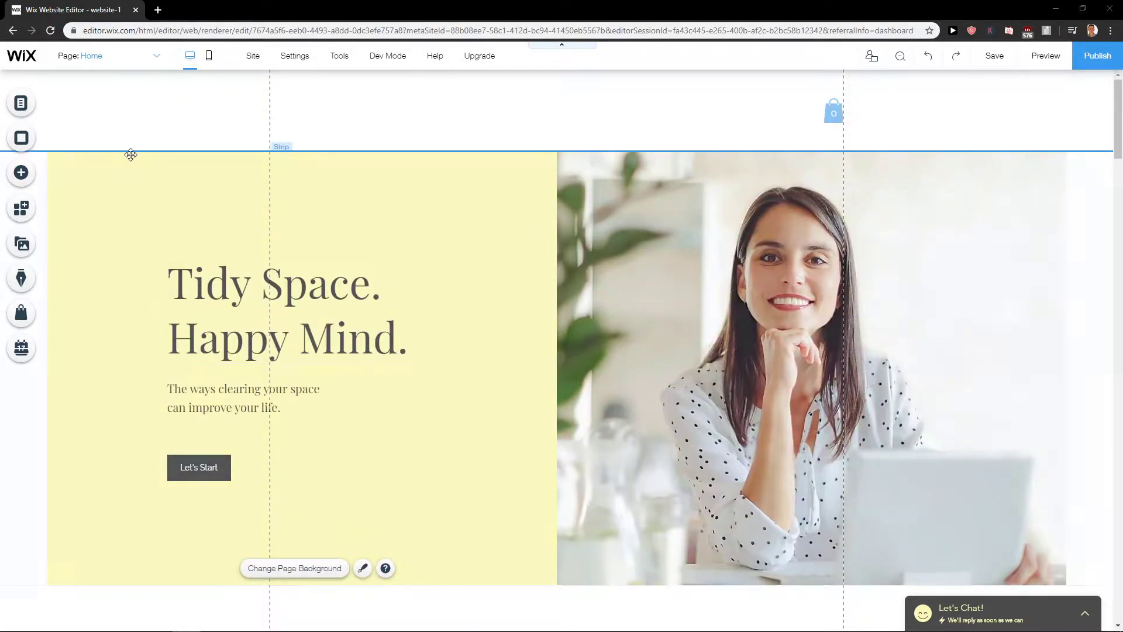
Place the first Music > Audio Players design on the page just below the hero strip.
left_click(21, 172)
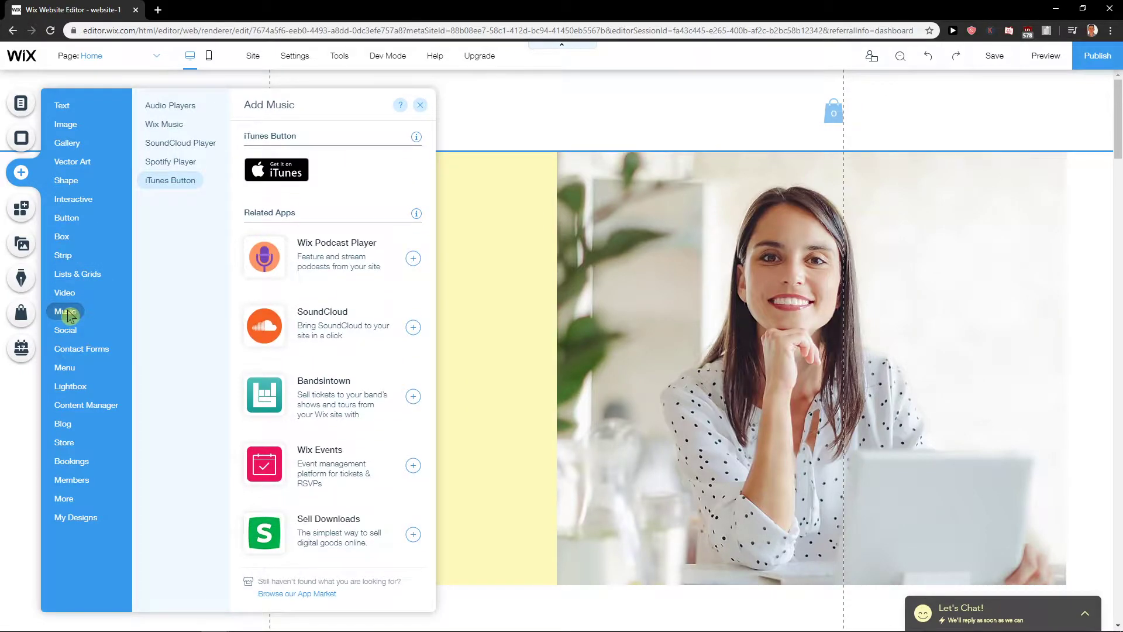
left_click(183, 109)
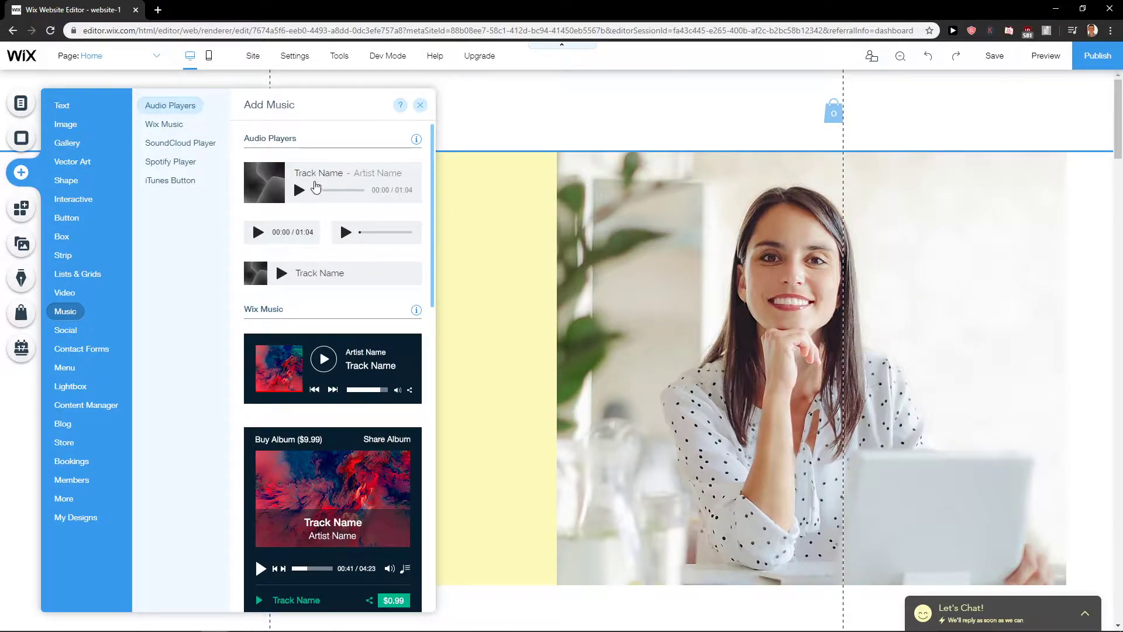
left_click_drag(315, 186, 547, 606)
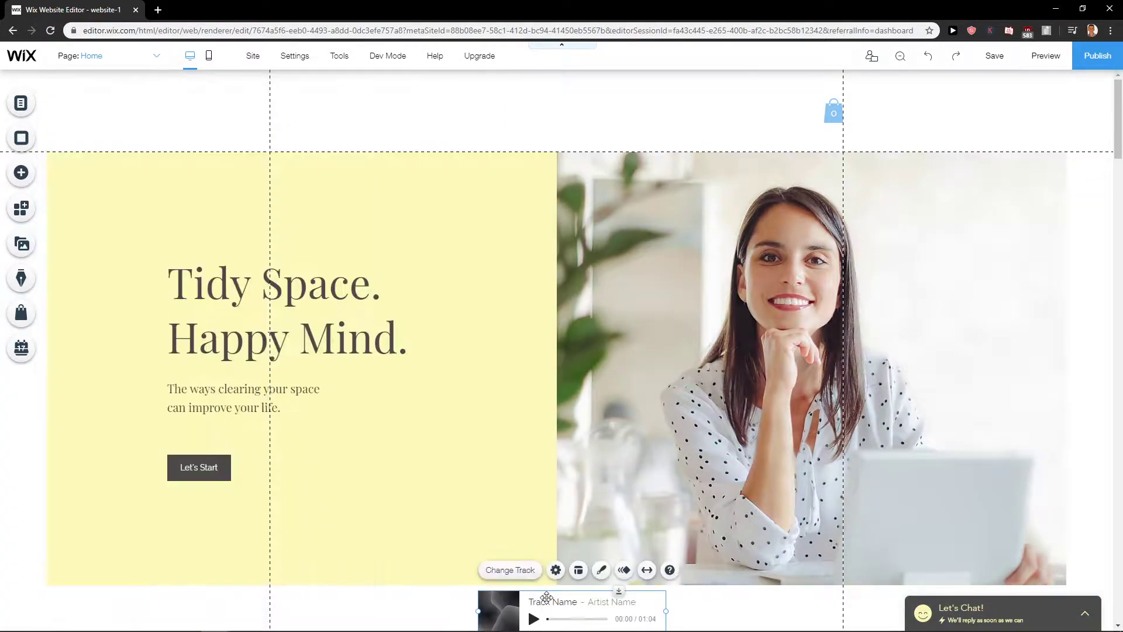
scroll(544, 599, "down", 3)
Keep 'One track' as the player's source and bring up + Upload Media for its track.
left_click(556, 453)
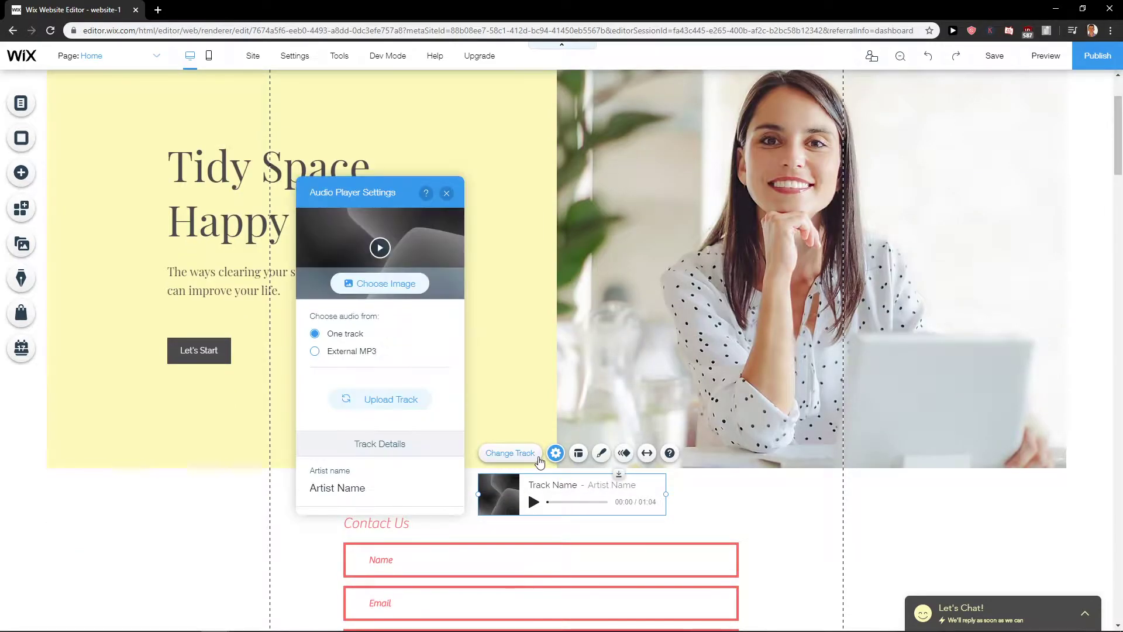
left_click(396, 399)
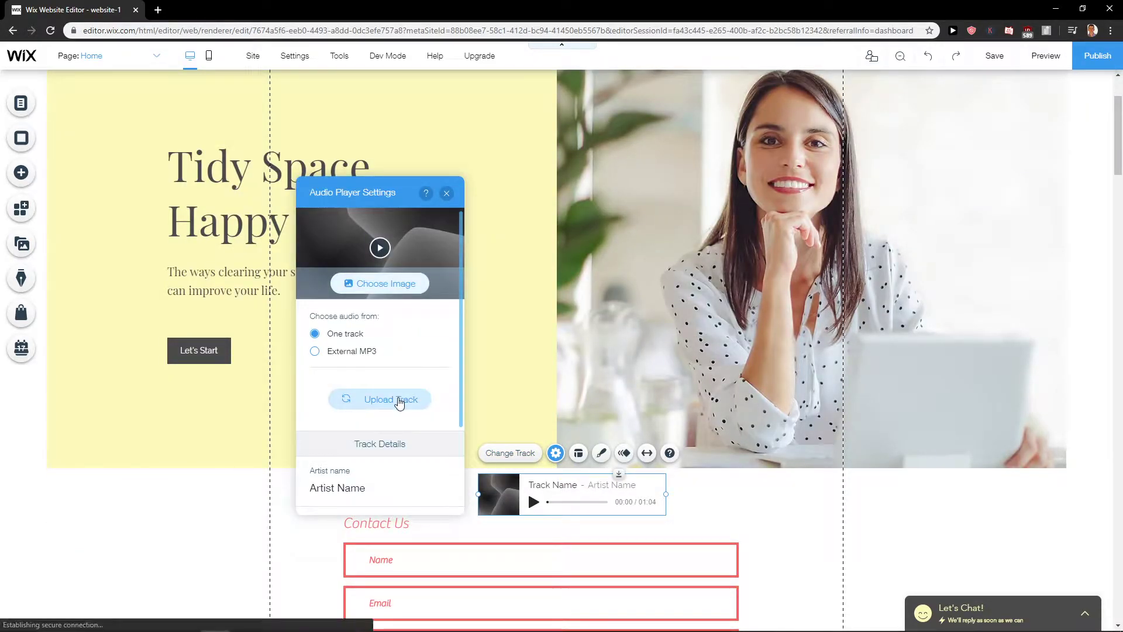
left_click(333, 351)
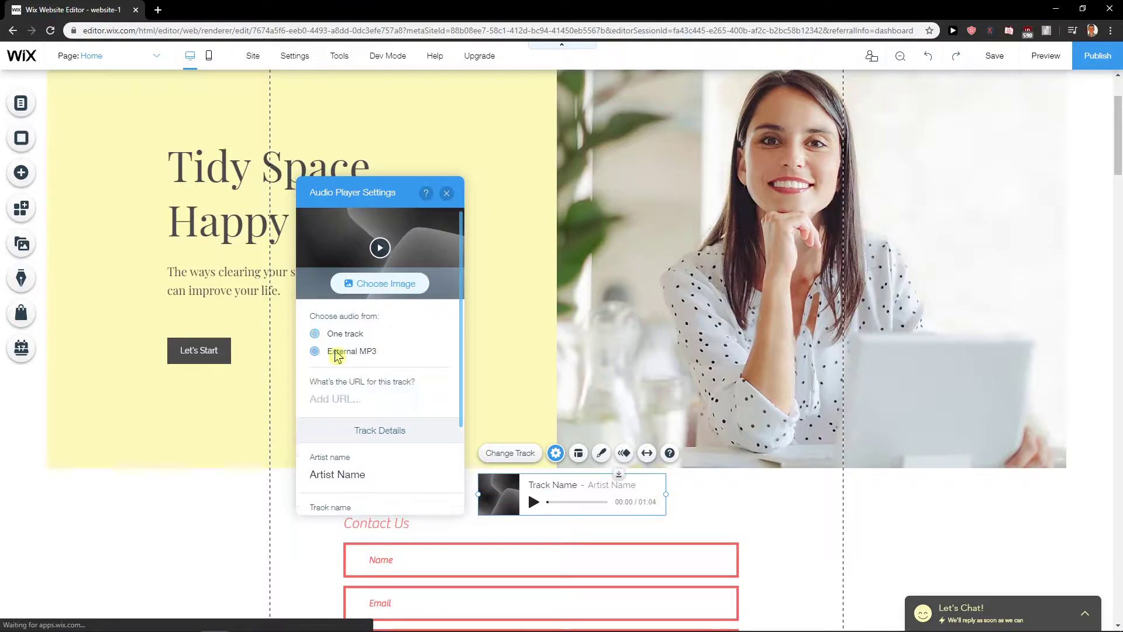
left_click(345, 335)
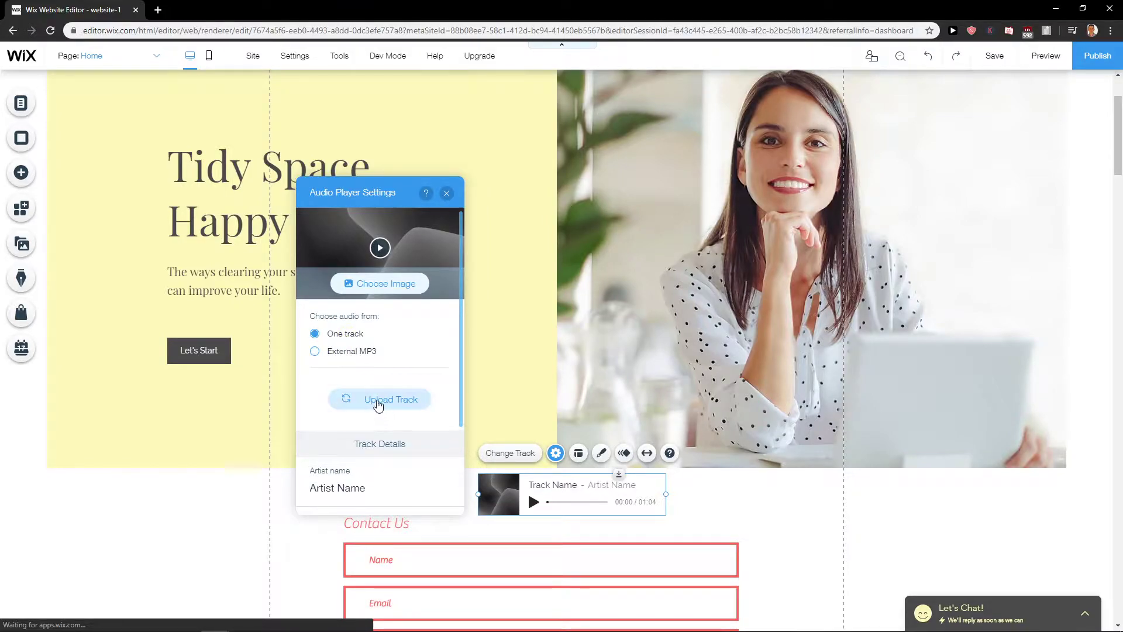
scroll(395, 412, "down", 3)
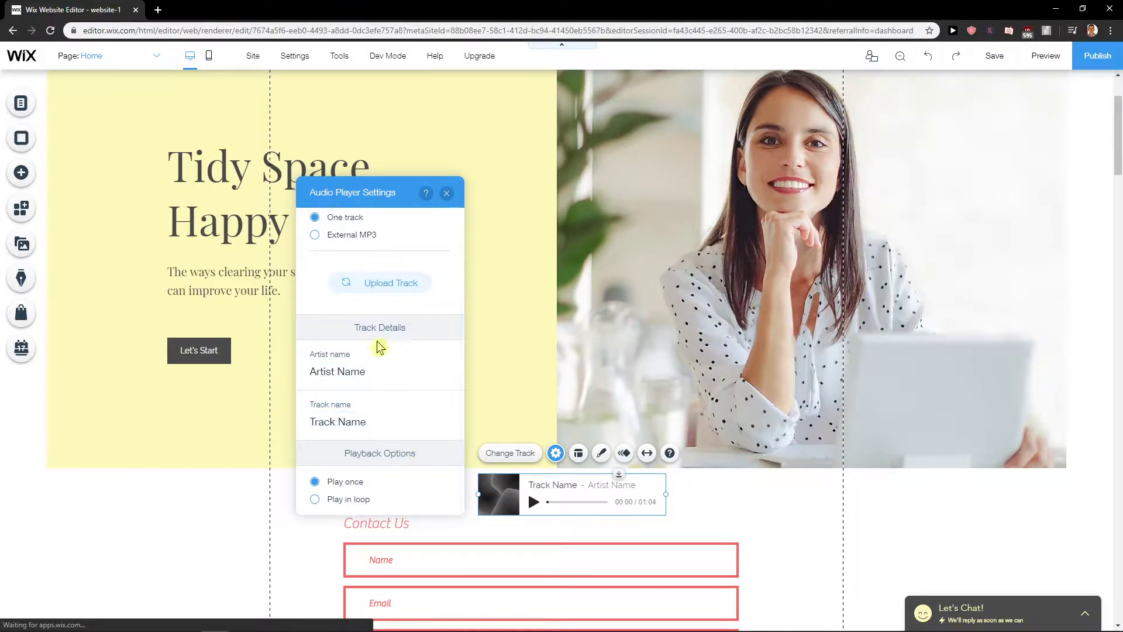
left_click(423, 293)
Upload Ascence - Rules.mp3 from D:\downloads into the site's track library.
left_click(151, 135)
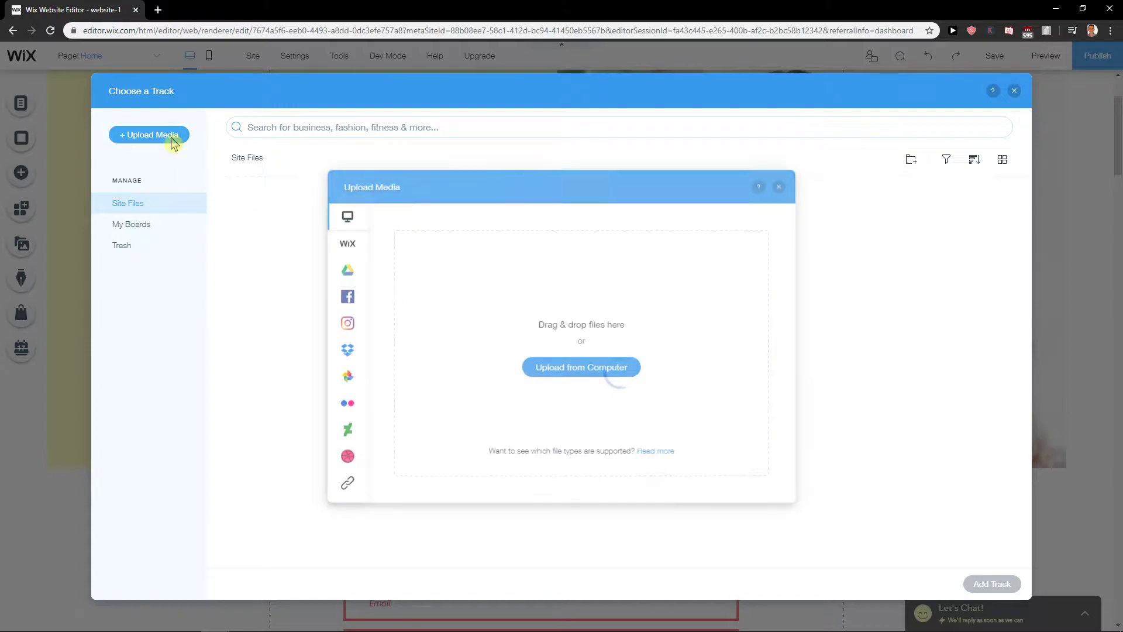
left_click(544, 367)
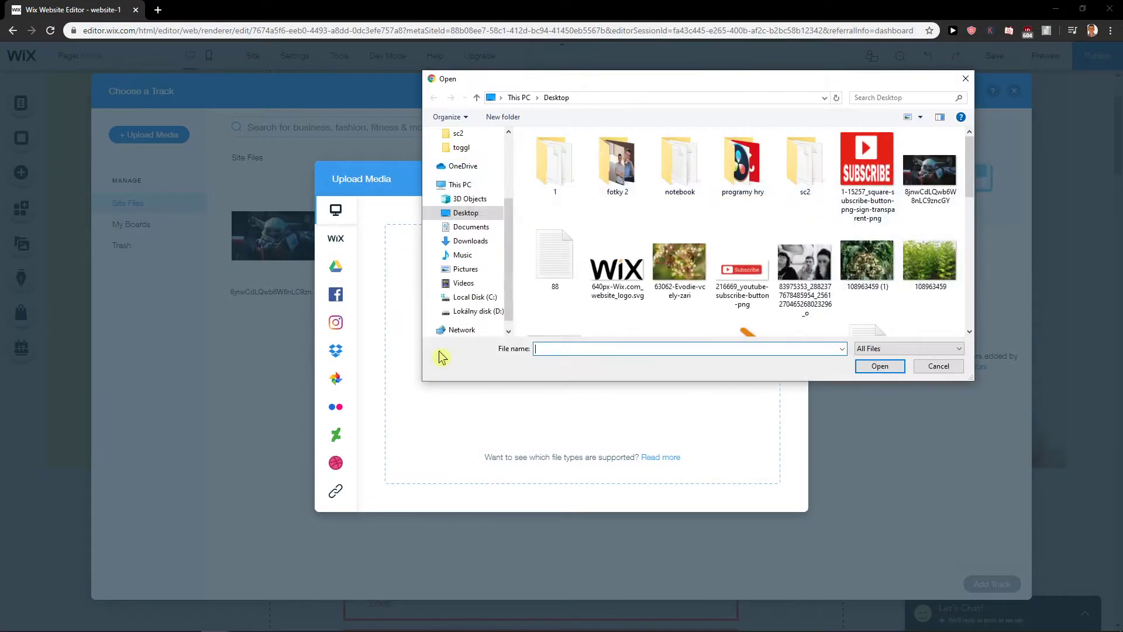
scroll(465, 255, "up", 2)
left_click(473, 172)
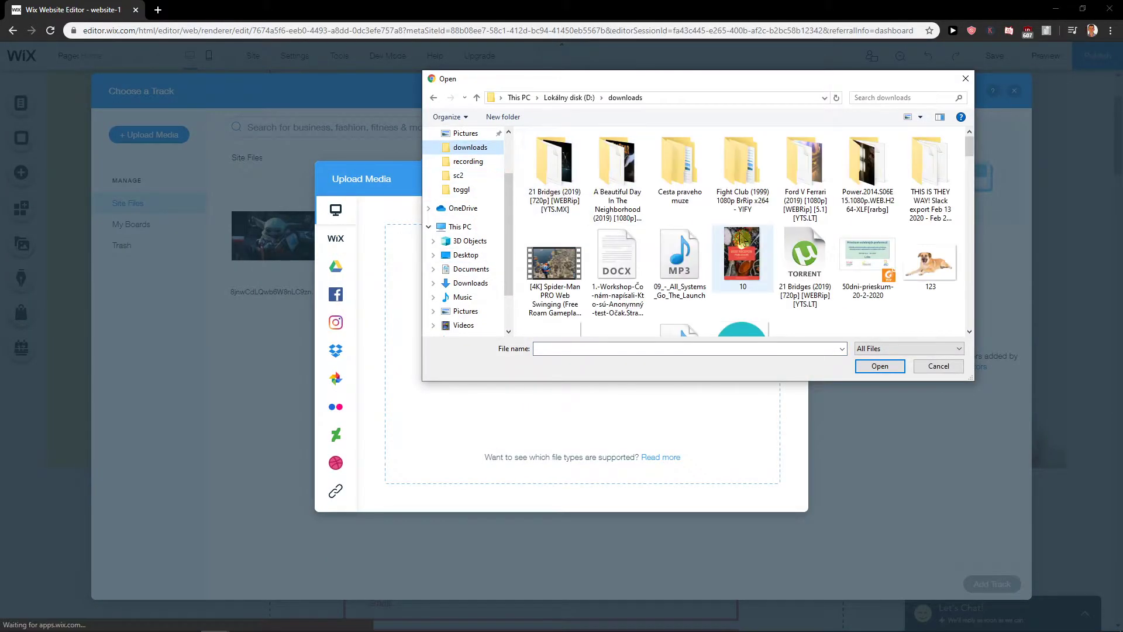
scroll(744, 255, "down", 3)
scroll(744, 264, "down", 3)
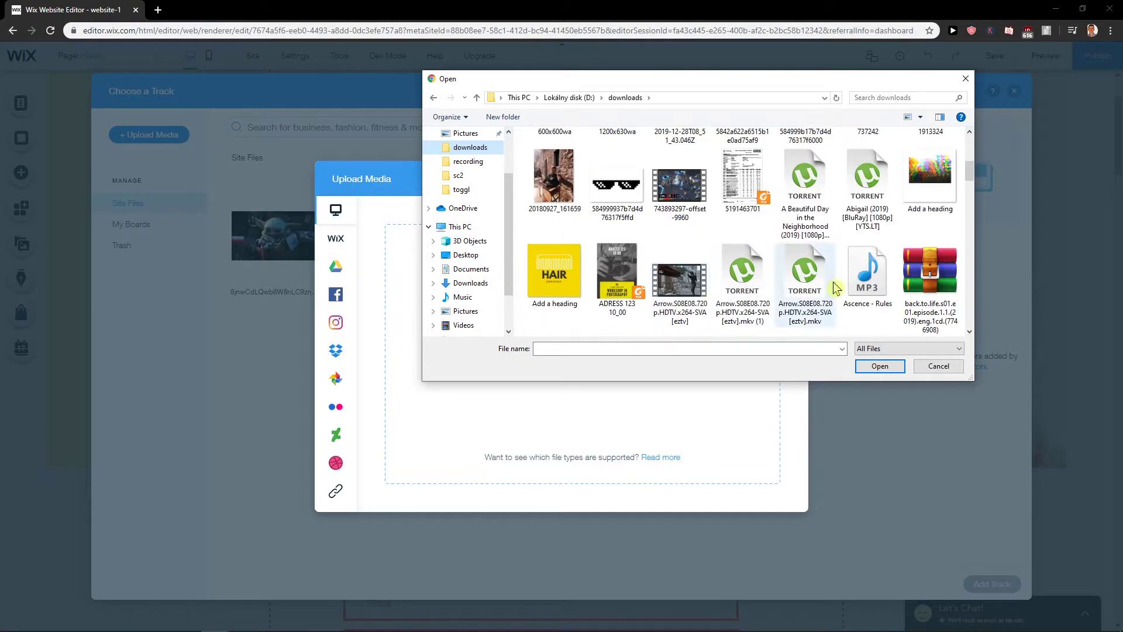
double_click(867, 272)
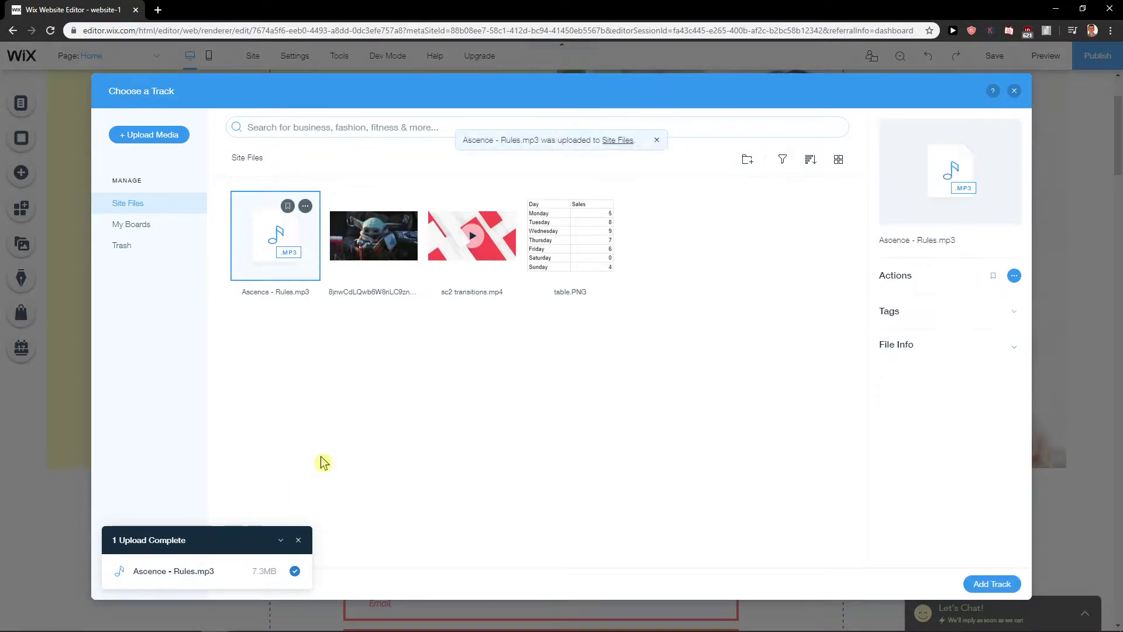
Add Ascence - Rules as the player's track and apply the Yoda picture as its cover.
left_click(991, 583)
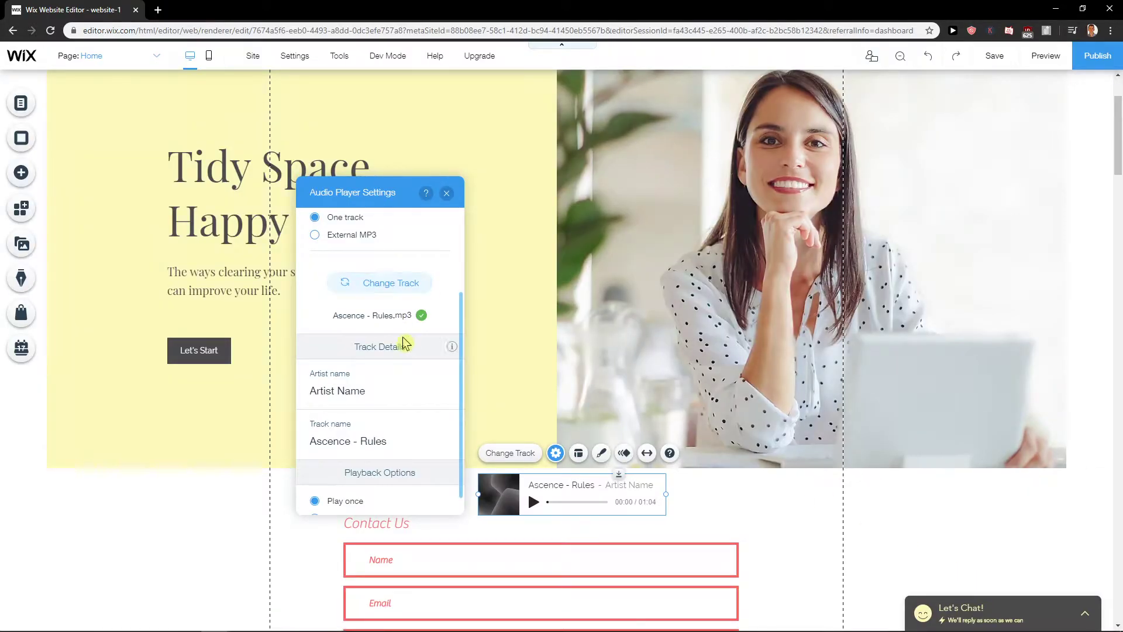
scroll(395, 333, "up", 3)
left_click(377, 245)
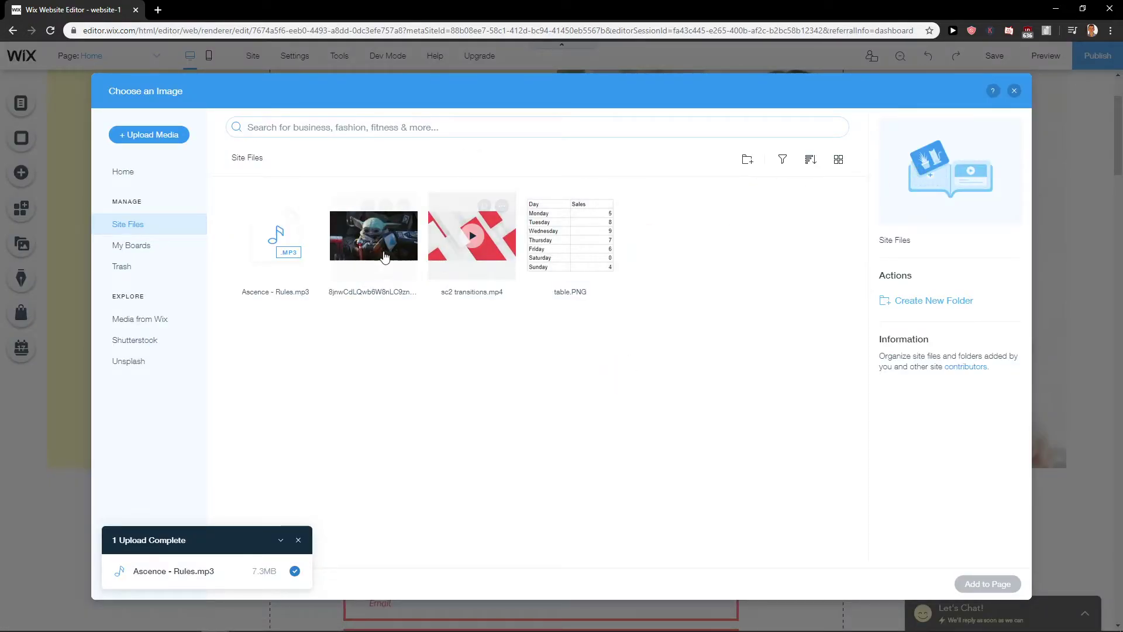
left_click(383, 256)
left_click(987, 583)
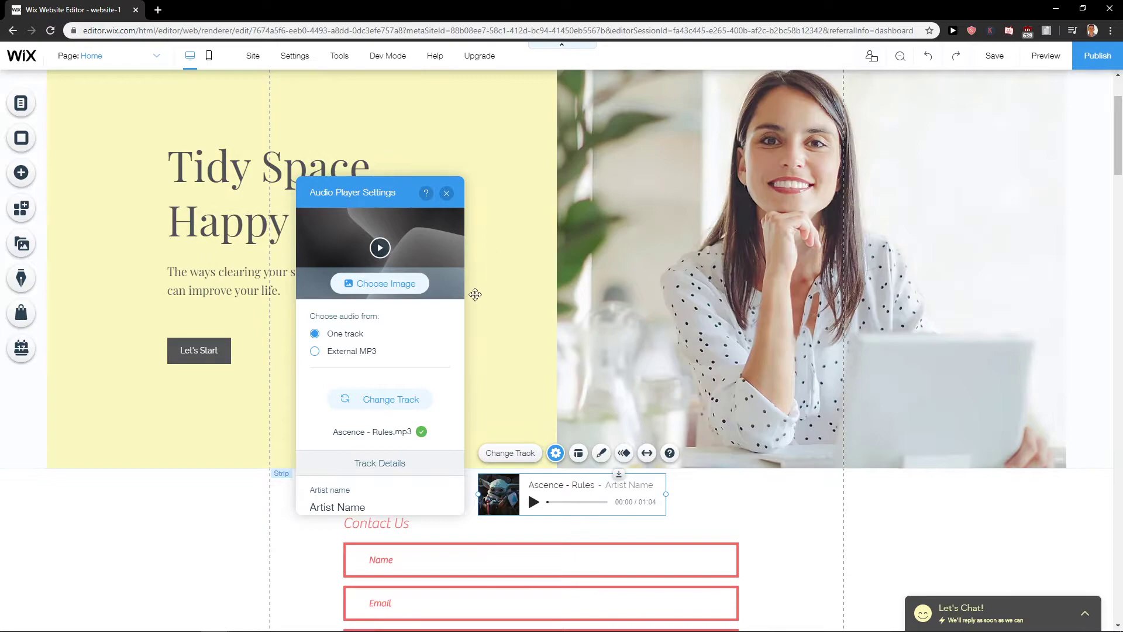
scroll(422, 399, "down", 3)
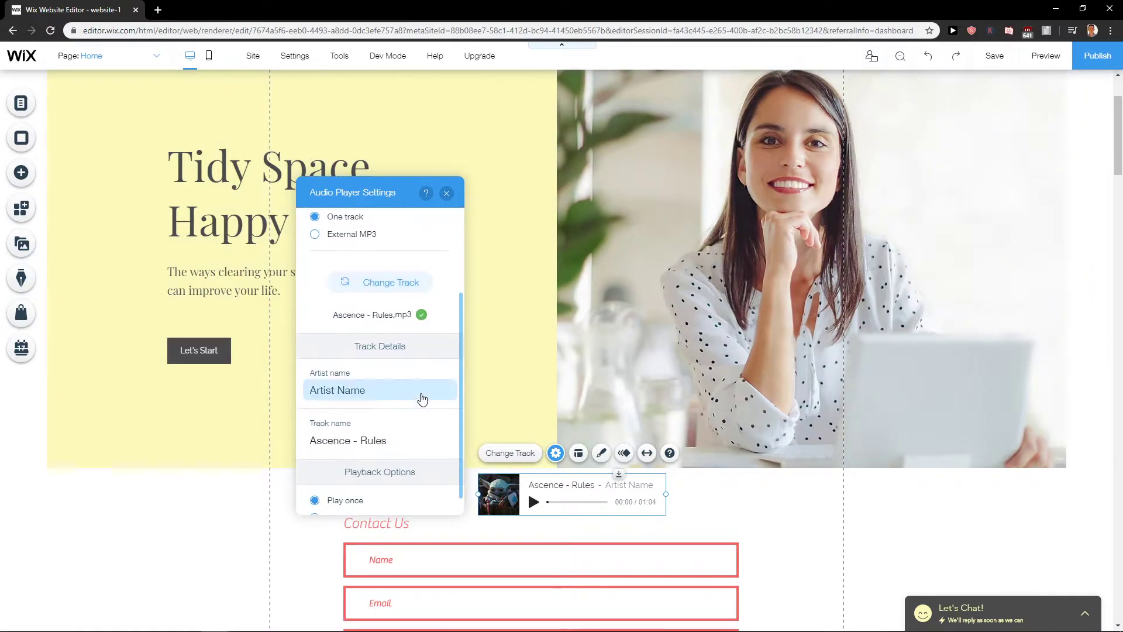
scroll(422, 399, "up", 3)
mouse_move(558, 491)
left_mouse_down()
mouse_move(505, 392)
mouse_move(400, 353)
left_mouse_up()
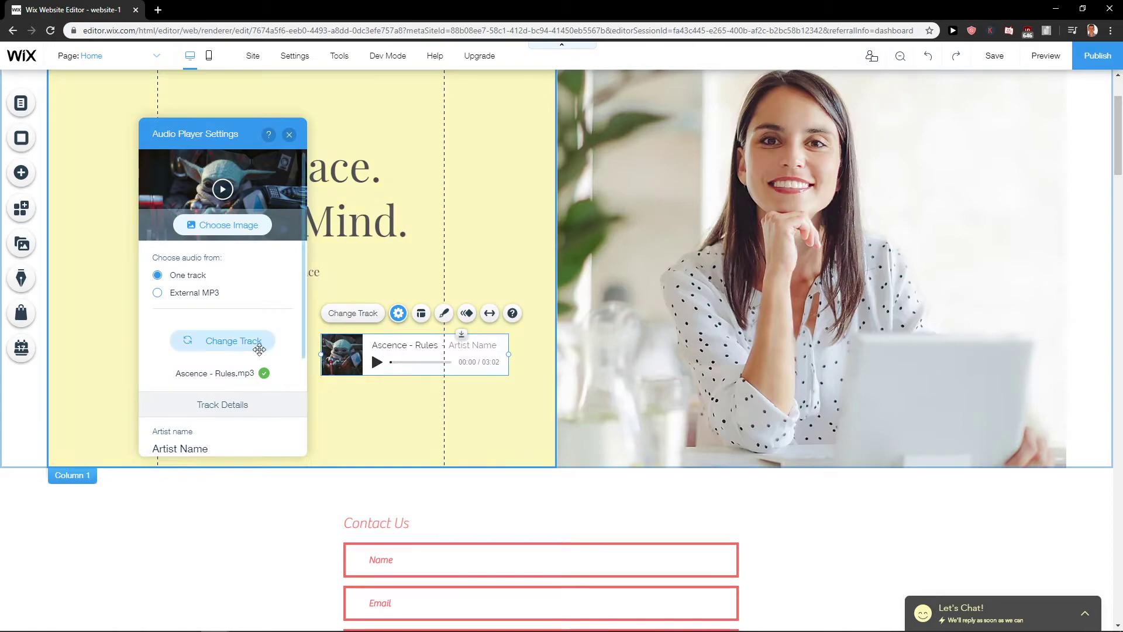
scroll(251, 359, "down", 3)
Enter Yoda as the artist name and close the Audio Player Settings panel.
left_click(219, 315)
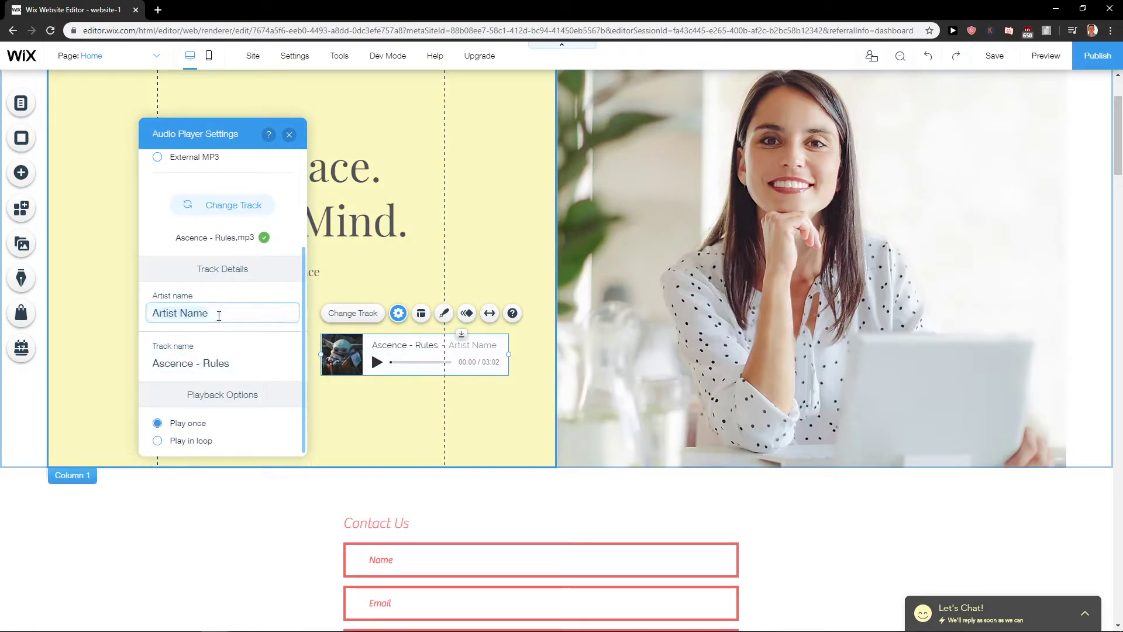
type("X")
key("Return")
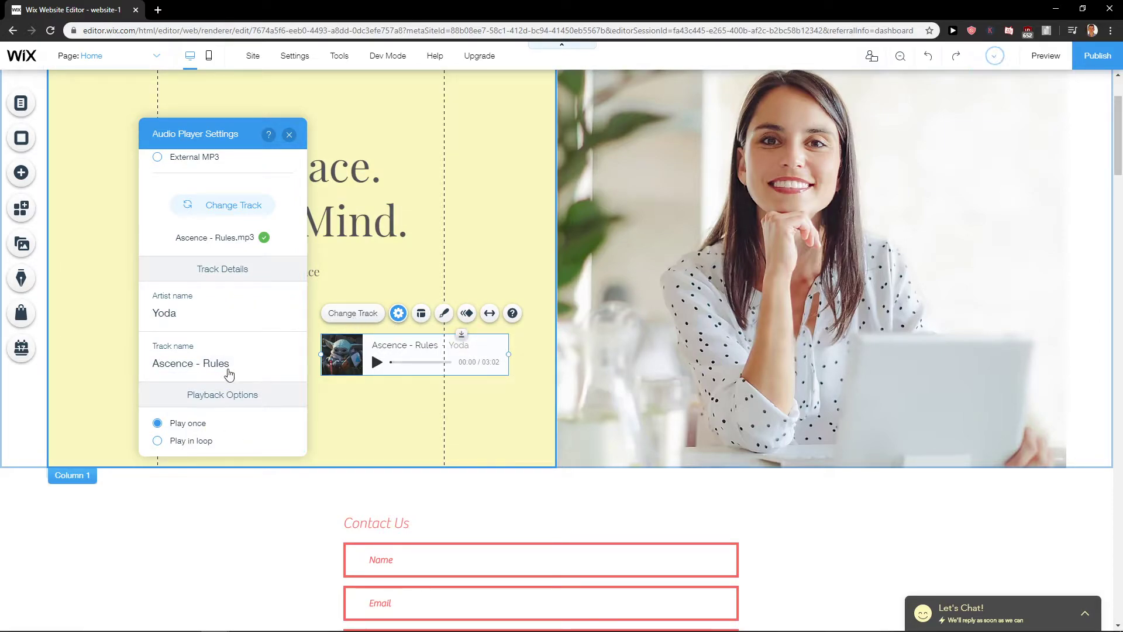
scroll(222, 403, "up", 5)
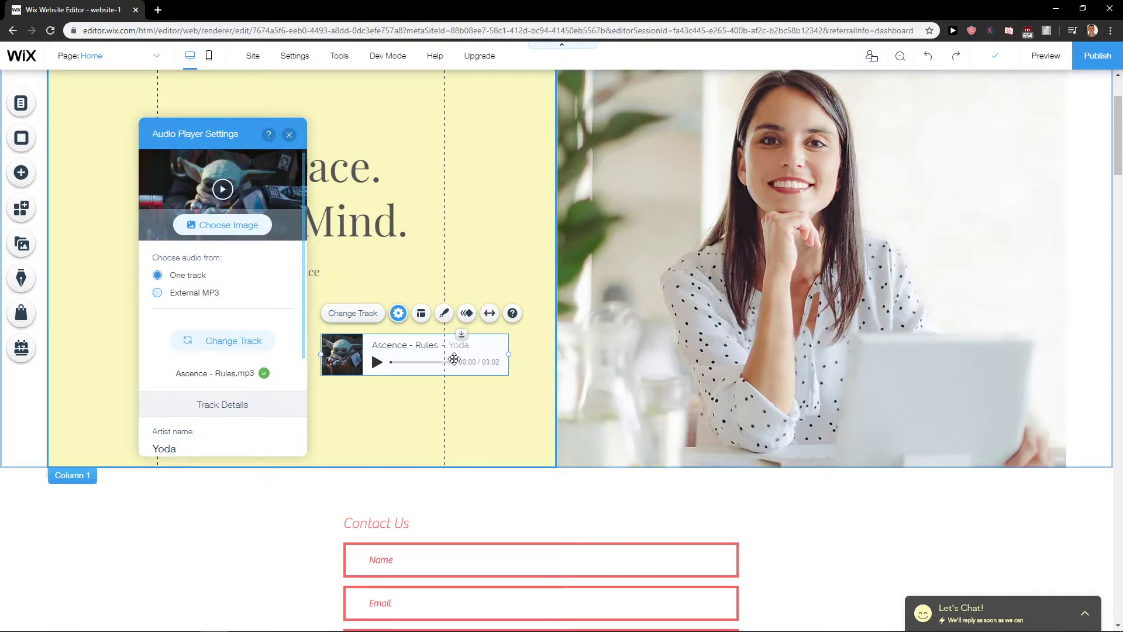
left_click(398, 313)
left_click(398, 313)
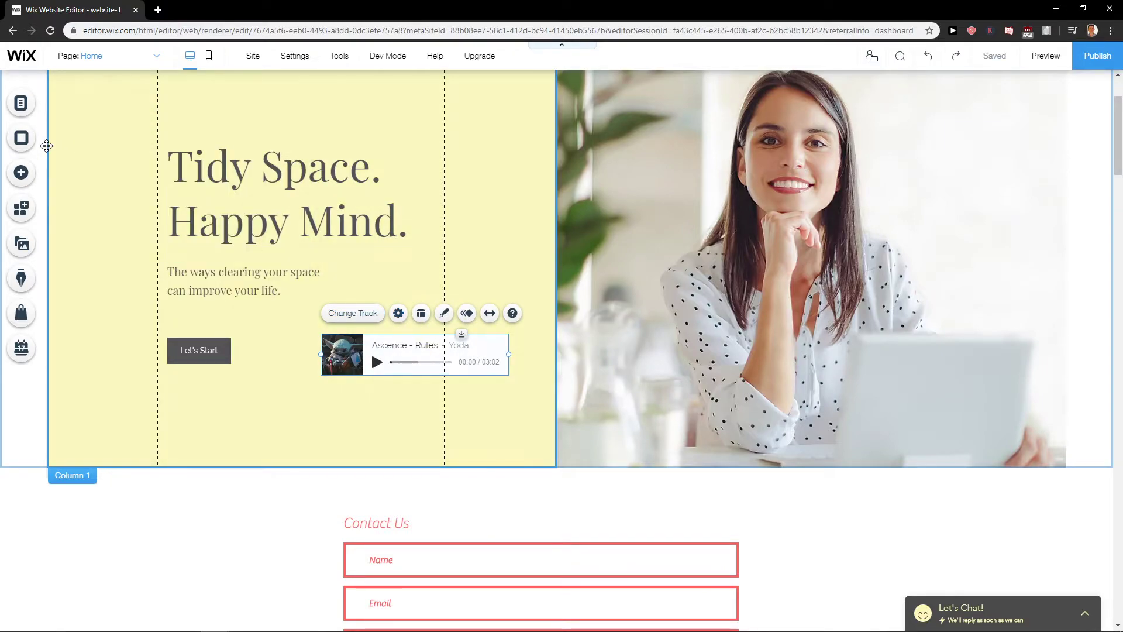
Place a Spotify Player from Add > Music beneath the Yoda audio player.
left_click(21, 173)
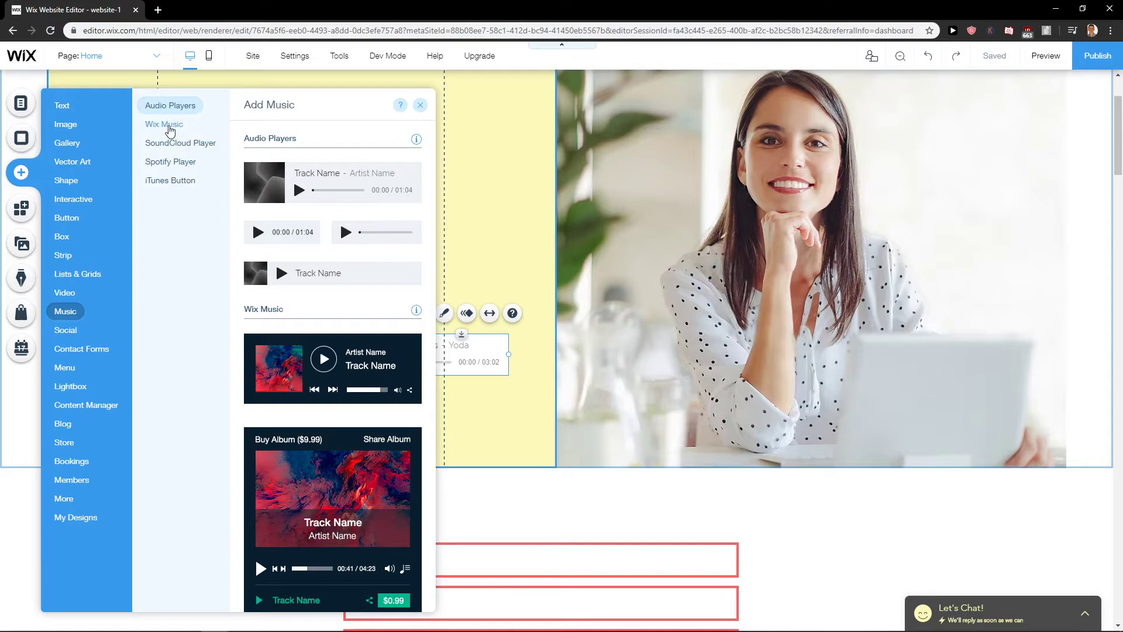
left_click(164, 124)
left_click(180, 142)
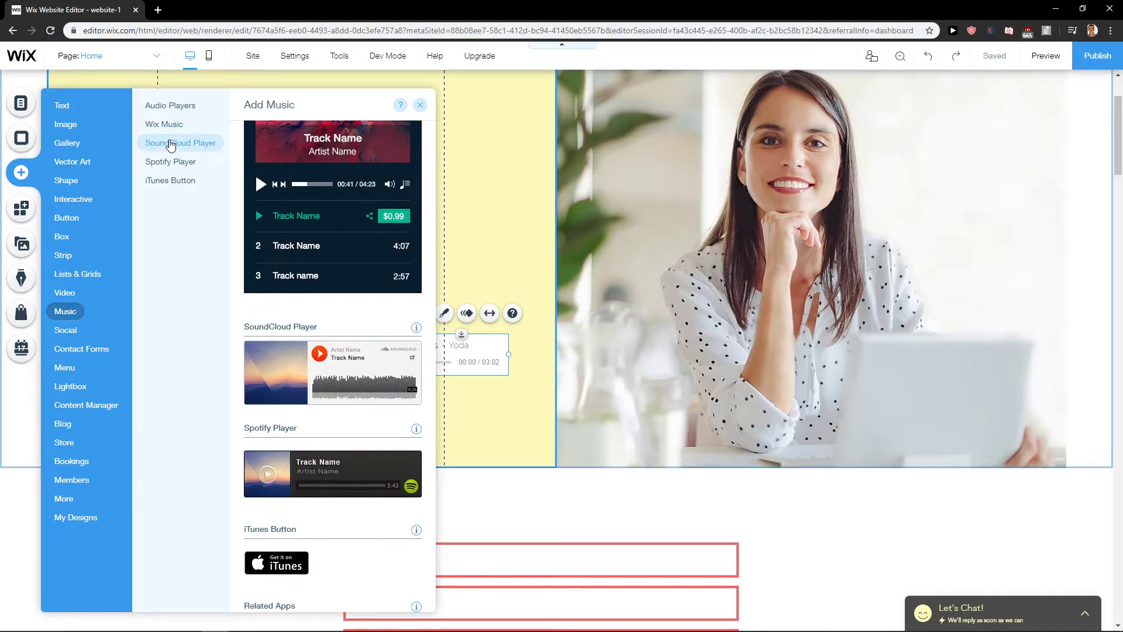
left_click(170, 161)
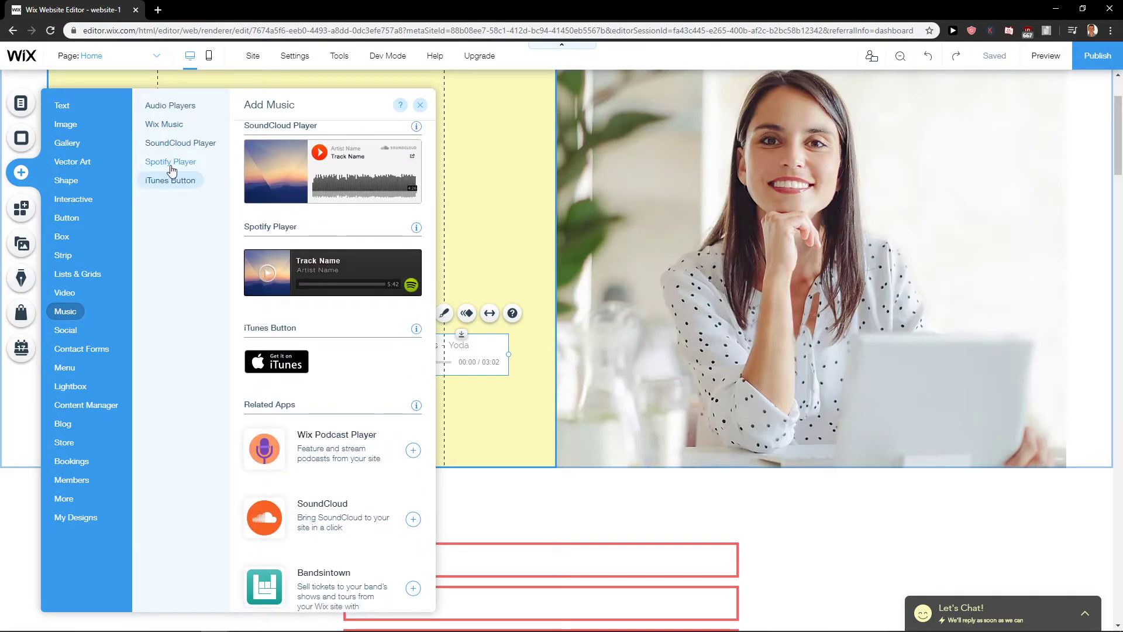
scroll(327, 275, "up", 2)
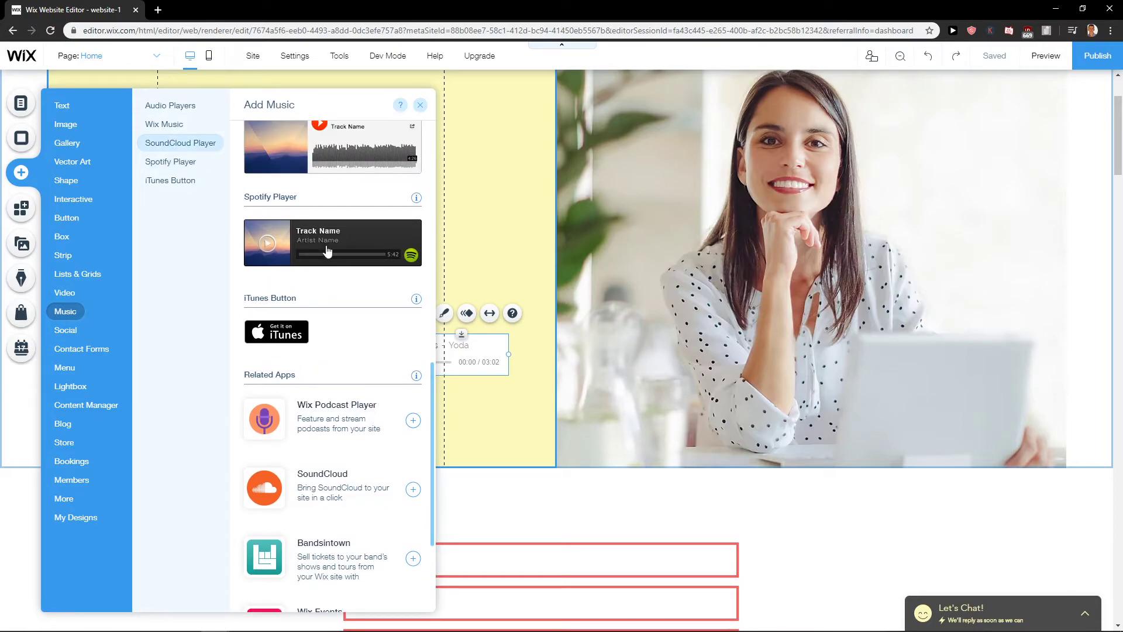
left_click_drag(327, 253, 421, 418)
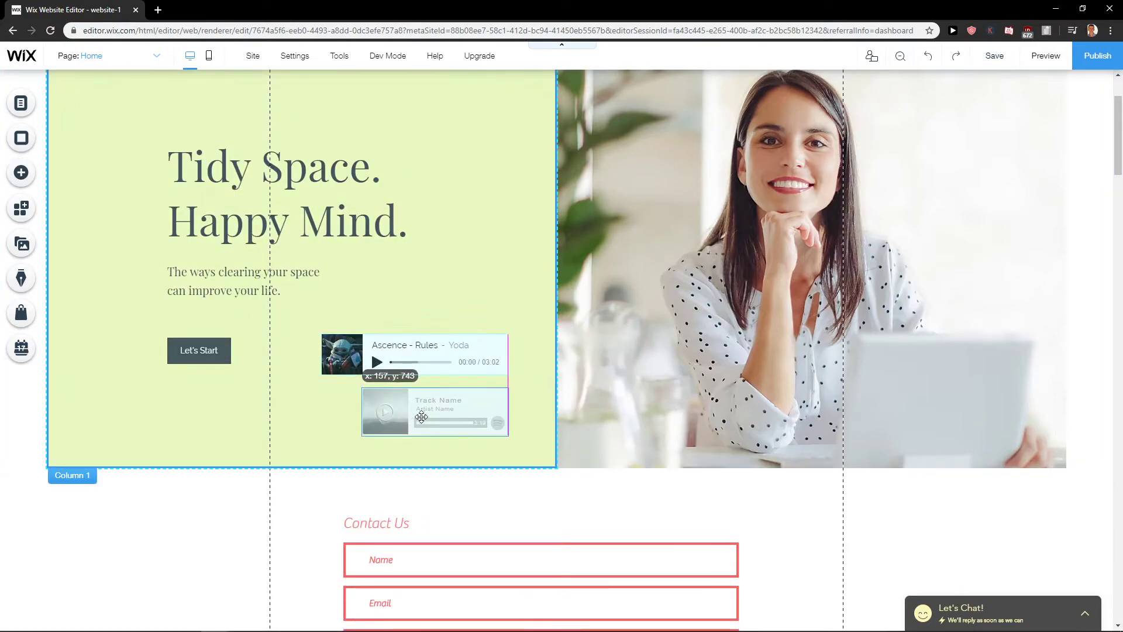
Open the Spotify player's settings and select its empty URI field.
left_click(355, 367)
left_click(562, 457)
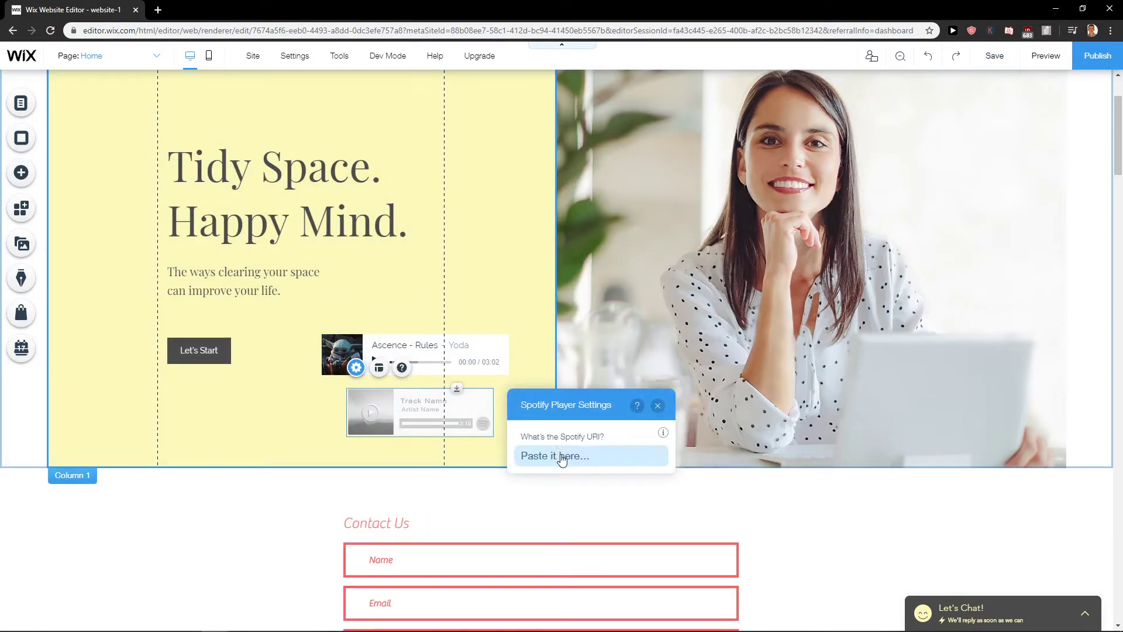
left_click(561, 456)
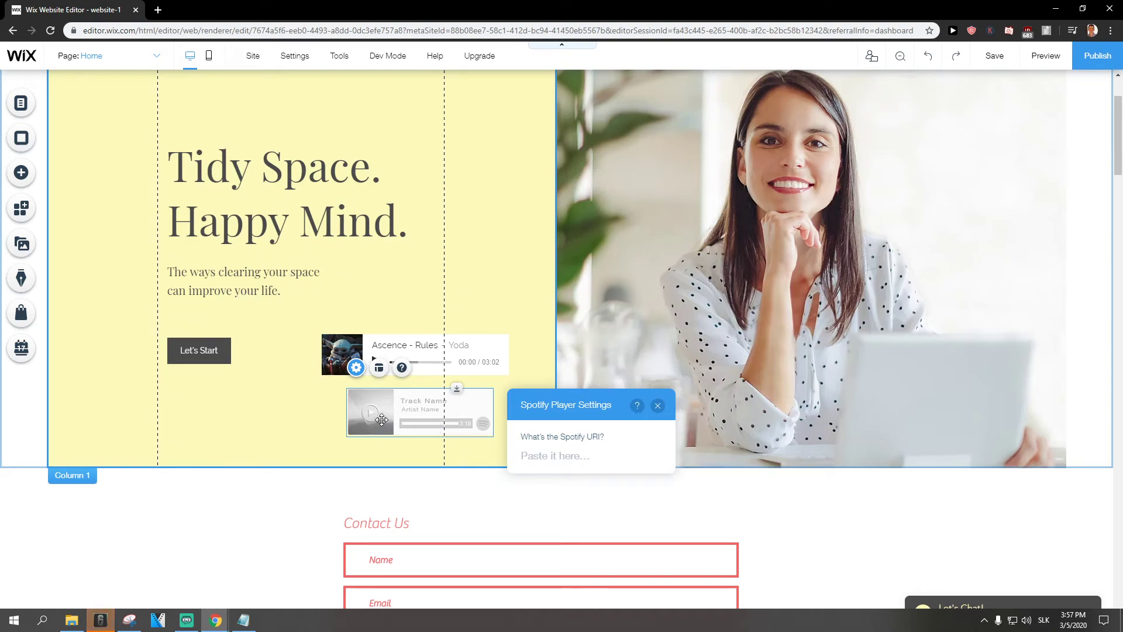
Delete the empty Spotify player, then preview the site and play Ascence - Rules.
key("Delete")
left_click(394, 358)
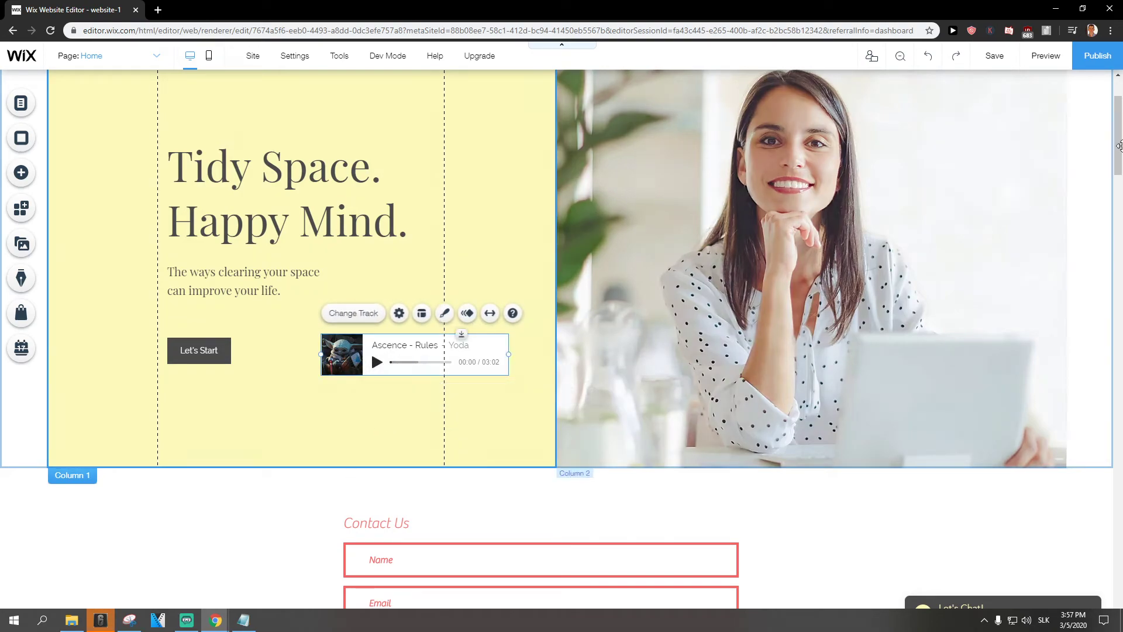
left_click(1046, 55)
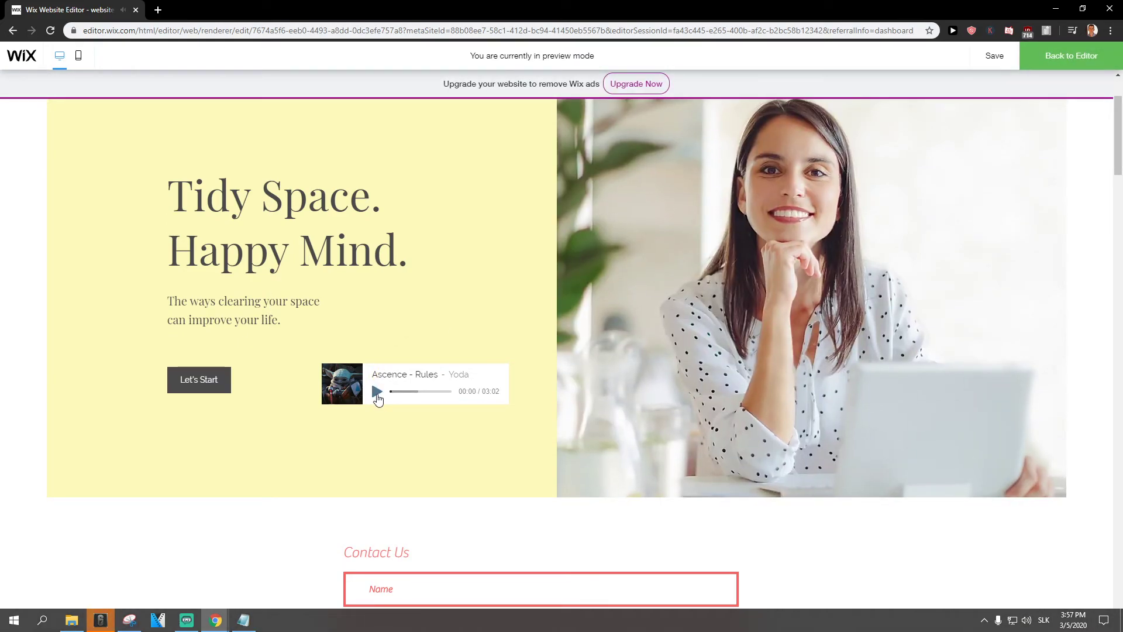
key("alt+Tab")
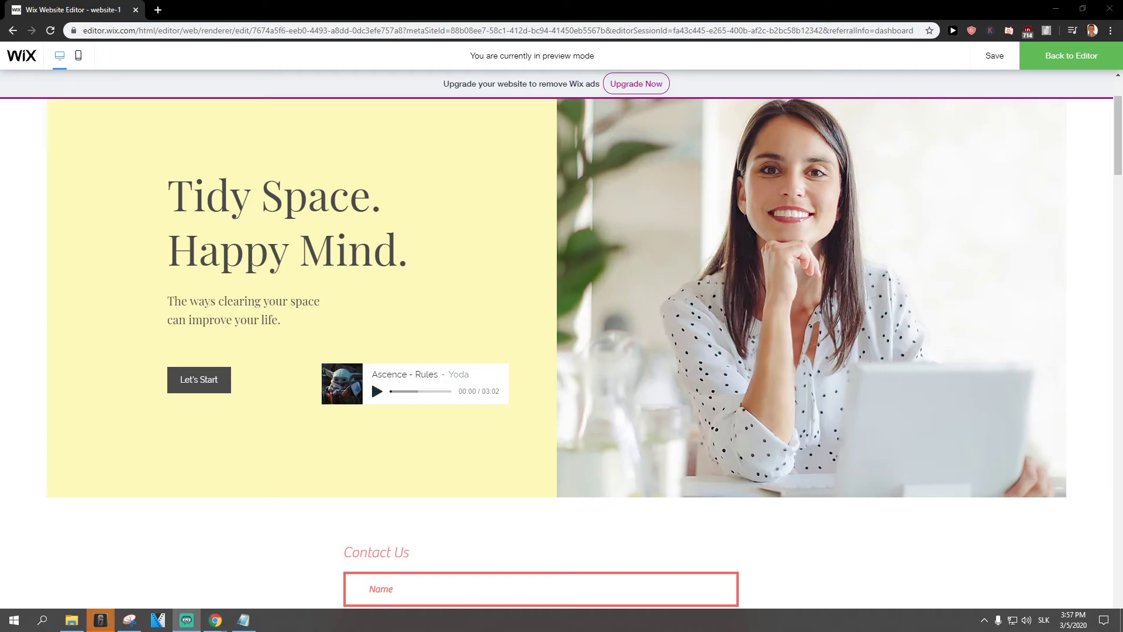
left_click(377, 393)
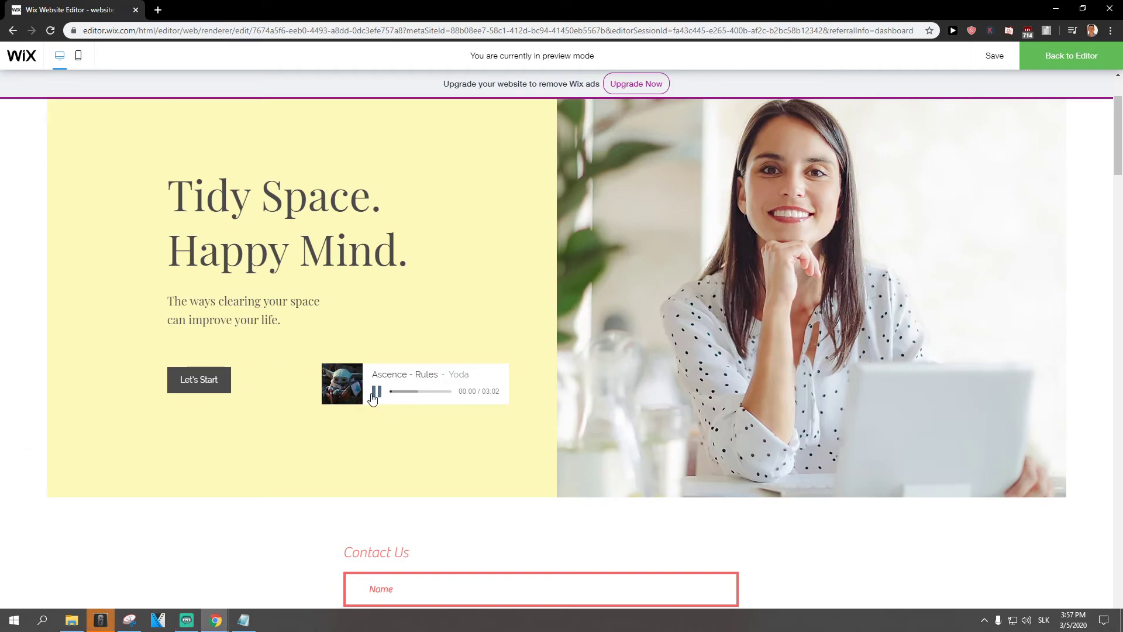